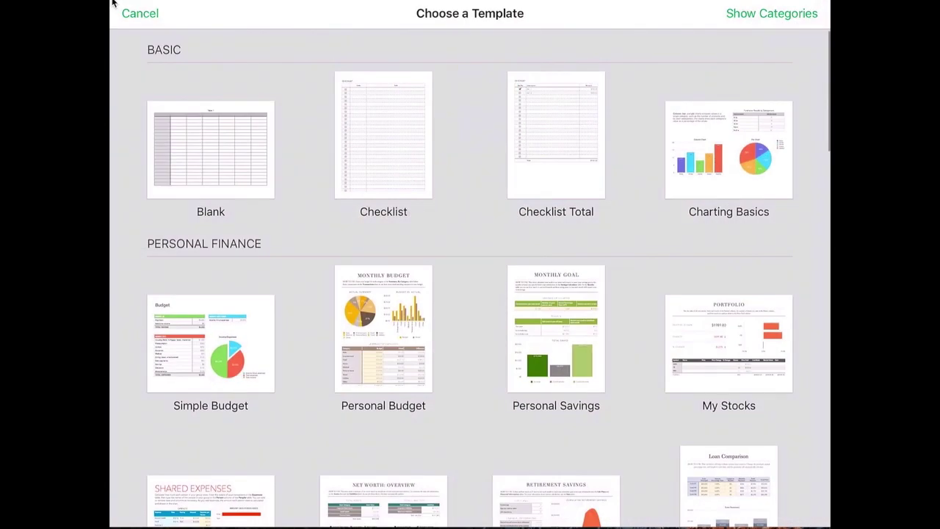
Scroll down through the template categories and back up to the top where Blank sits.
{"action": "scroll", "coordinate": [470, 294], "scroll_direction": "down", "scroll_amount": 4}
{"action": "scroll", "coordinate": [470, 293], "scroll_direction": "down", "scroll_amount": 2}
{"action": "scroll", "coordinate": [470, 294], "scroll_direction": "down", "scroll_amount": 6}
{"action": "scroll", "coordinate": [471, 294], "scroll_direction": "down", "scroll_amount": 6}
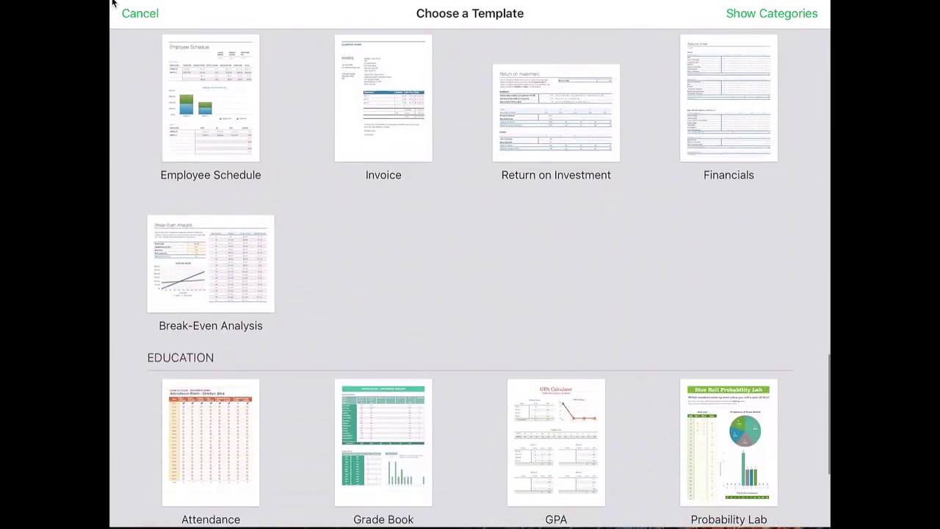
{"action": "scroll", "coordinate": [470, 294], "scroll_direction": "down", "scroll_amount": 3}
{"action": "scroll", "coordinate": [470, 294], "scroll_direction": "up", "scroll_amount": 3}
{"action": "scroll", "coordinate": [470, 293], "scroll_direction": "up", "scroll_amount": 6}
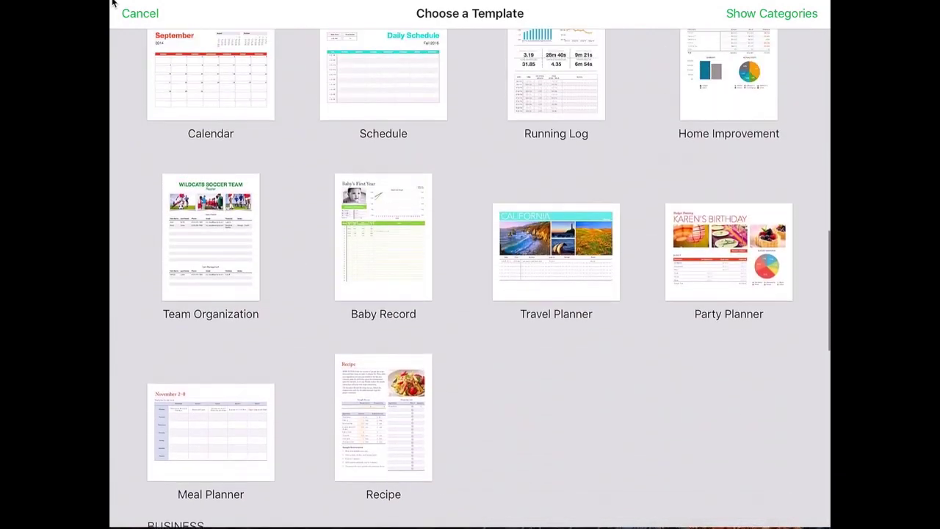
{"action": "scroll", "coordinate": [470, 293], "scroll_direction": "up", "scroll_amount": 3}
{"action": "scroll", "coordinate": [470, 294], "scroll_direction": "up", "scroll_amount": 4}
{"action": "scroll", "coordinate": [470, 294], "scroll_direction": "up", "scroll_amount": 3}
{"action": "scroll", "coordinate": [470, 294], "scroll_direction": "up", "scroll_amount": 1}
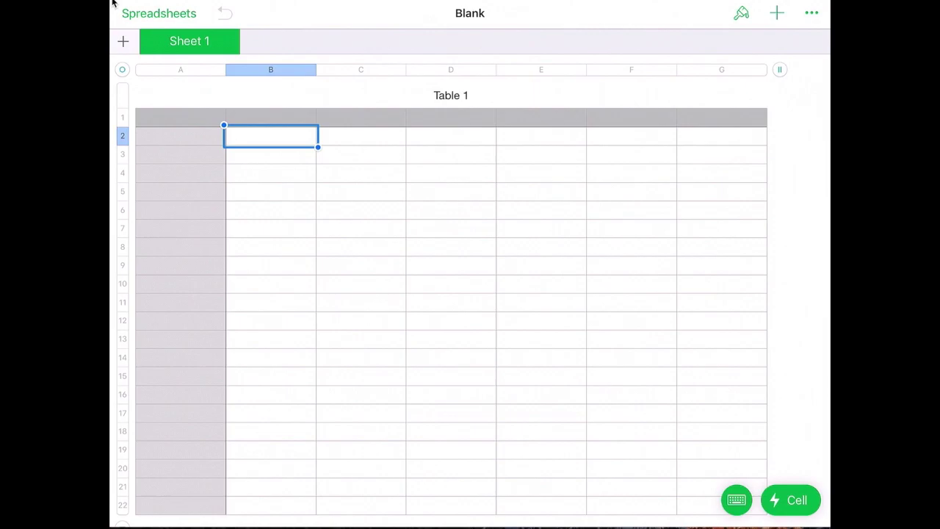
Scroll down the sheet to view Table 1's rows.
{"action": "scroll", "coordinate": [451, 294], "scroll_direction": "down", "scroll_amount": 3}
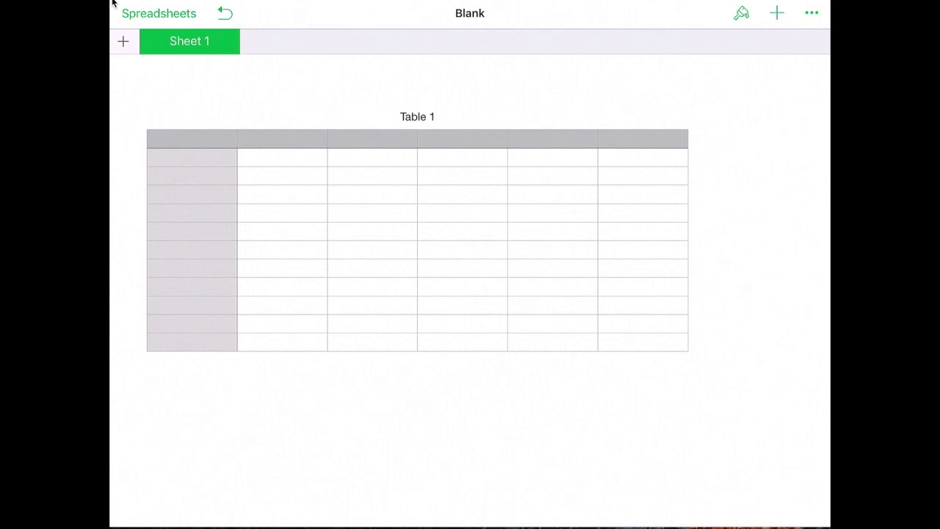
Select the whole of column A in Table 1.
{"action": "left_click", "coordinate": [741, 12]}
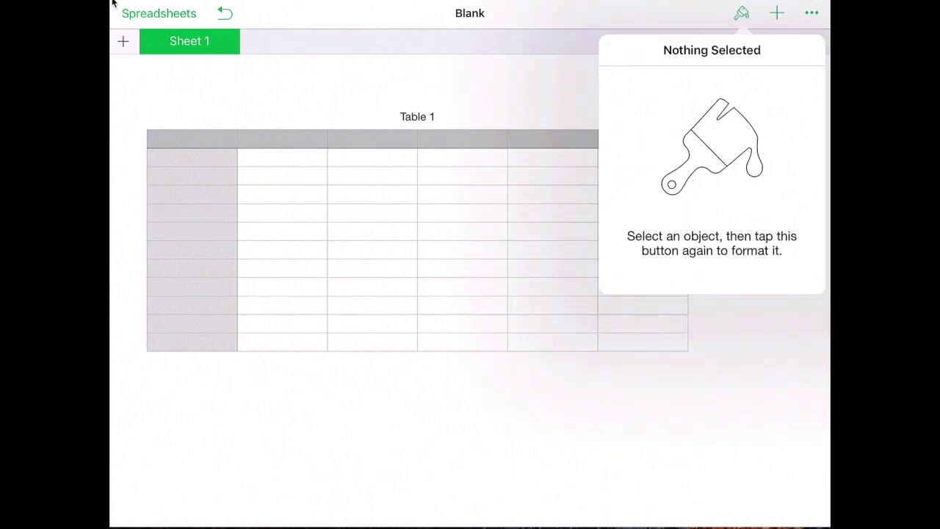
{"action": "left_click", "coordinate": [534, 76]}
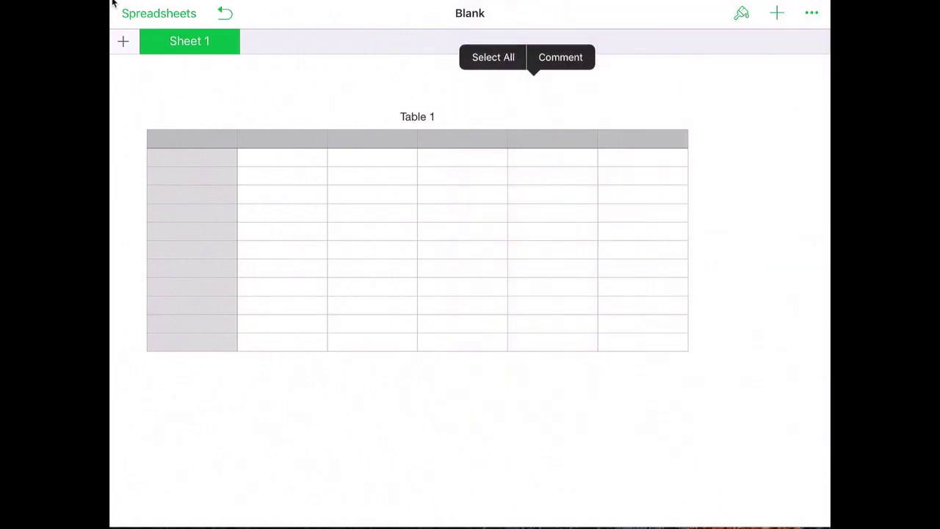
{"action": "left_click", "coordinate": [191, 157]}
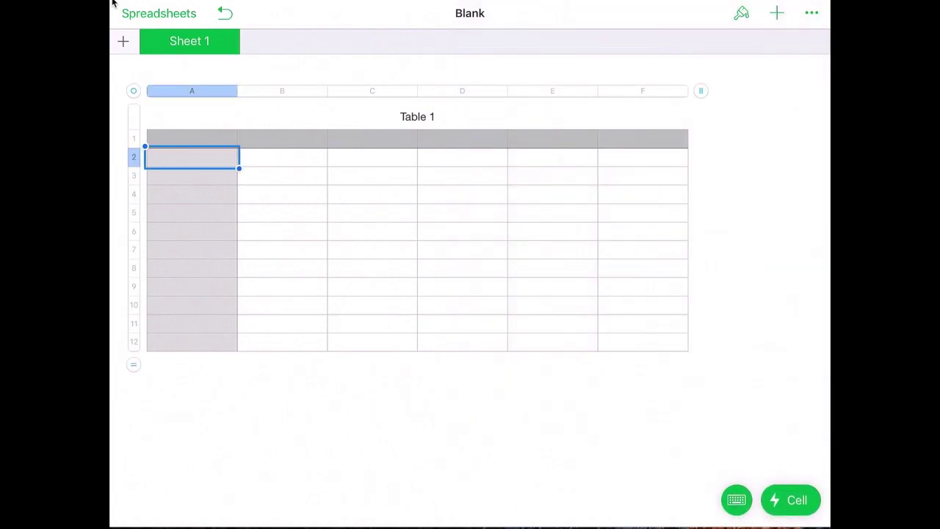
{"action": "left_click", "coordinate": [470, 426]}
{"action": "left_click", "coordinate": [191, 158]}
{"action": "left_click", "coordinate": [192, 90]}
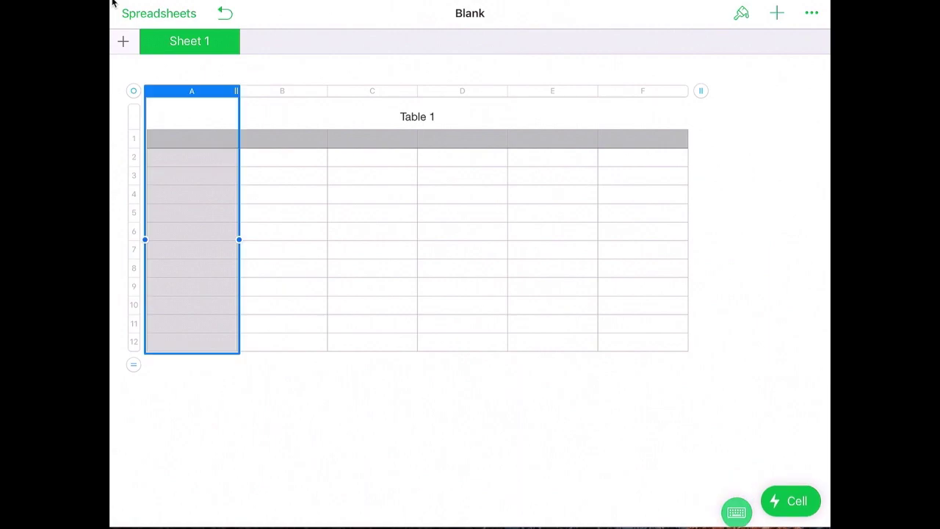
Turn on alternating rows, turn off the table outline, and apply the green table style.
{"action": "left_click", "coordinate": [741, 12]}
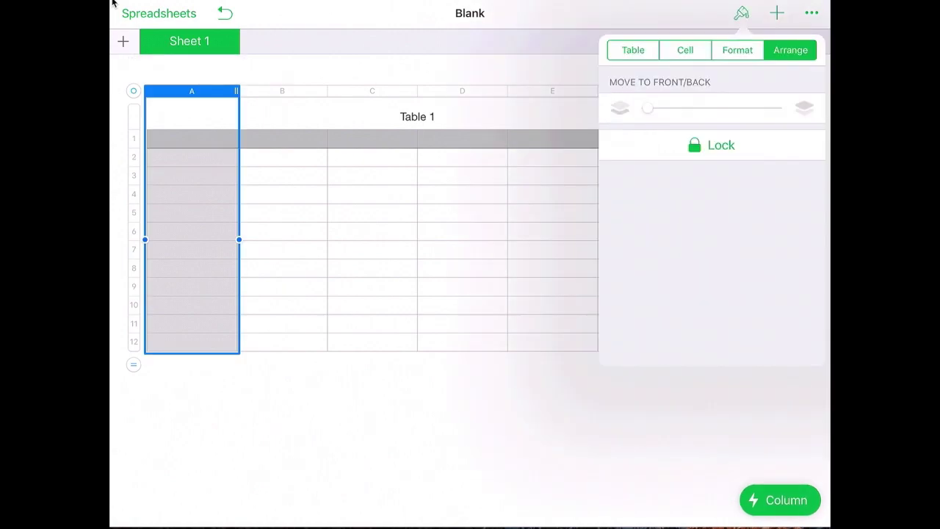
{"action": "left_click", "coordinate": [633, 50]}
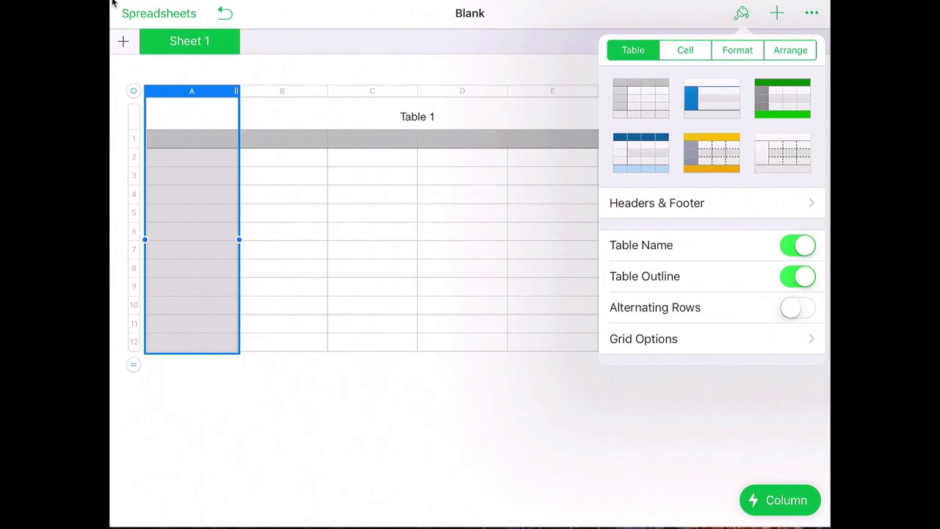
{"action": "left_click", "coordinate": [640, 152]}
{"action": "left_click", "coordinate": [711, 152]}
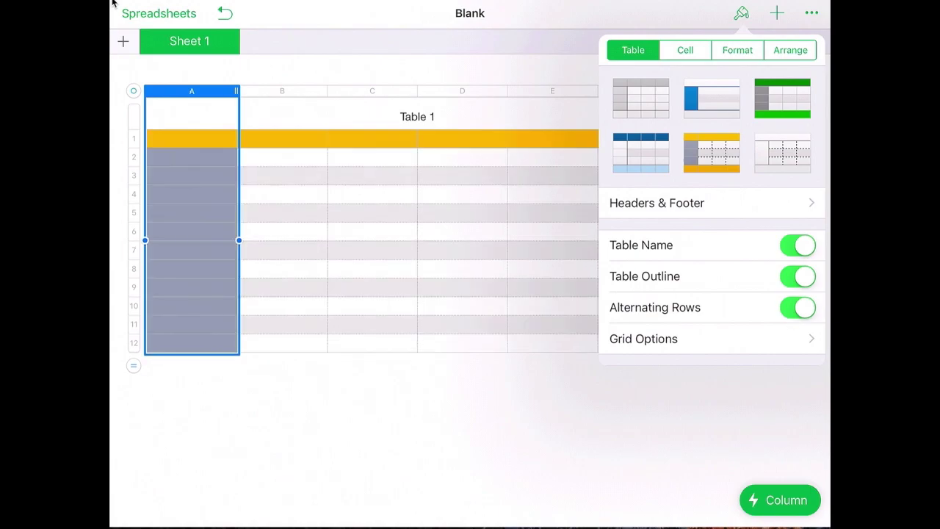
{"action": "left_click", "coordinate": [797, 276]}
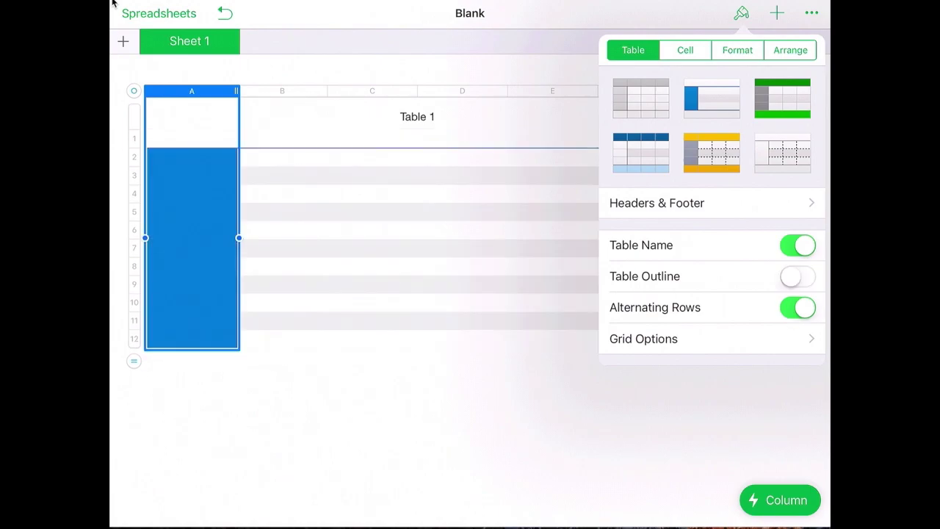
{"action": "left_click", "coordinate": [782, 98]}
Set column A's data format to Checkbox, then clear the selection.
{"action": "left_click", "coordinate": [685, 50]}
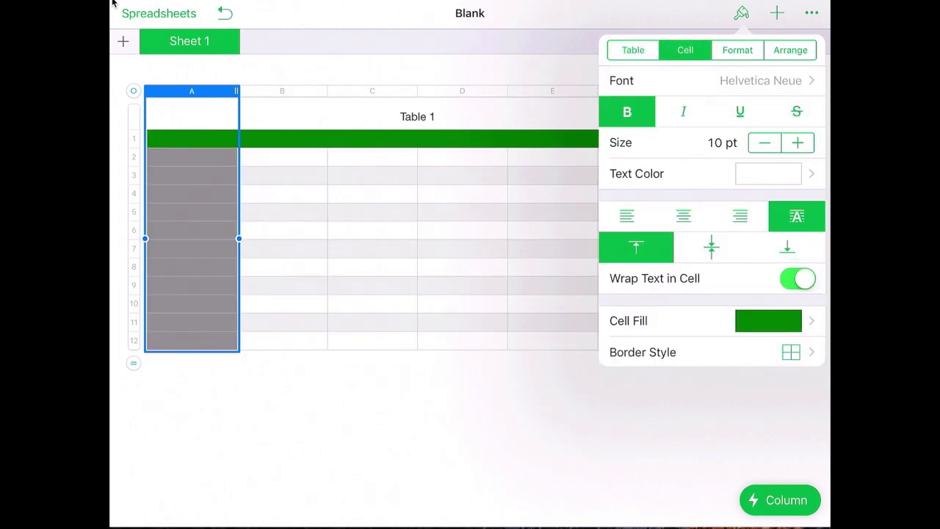
{"action": "scroll", "coordinate": [712, 220], "scroll_direction": "down", "scroll_amount": 2}
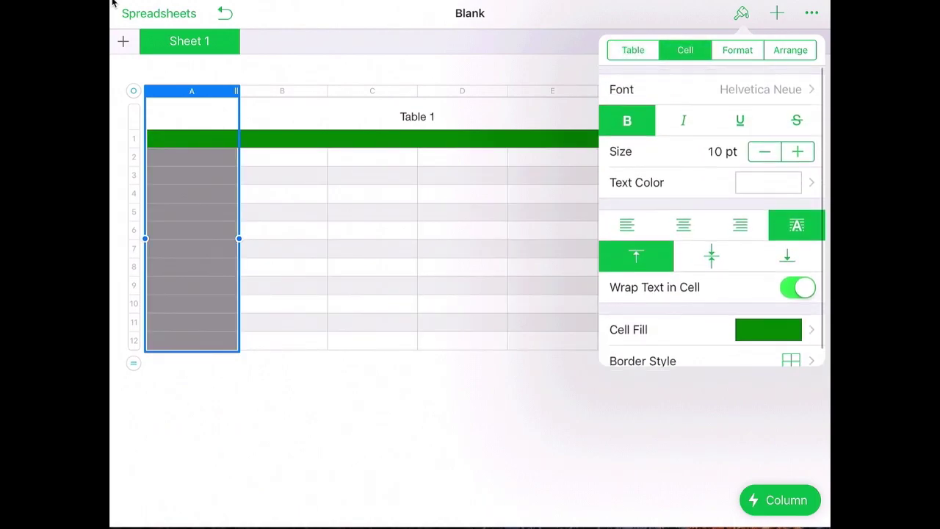
{"action": "left_click", "coordinate": [738, 50]}
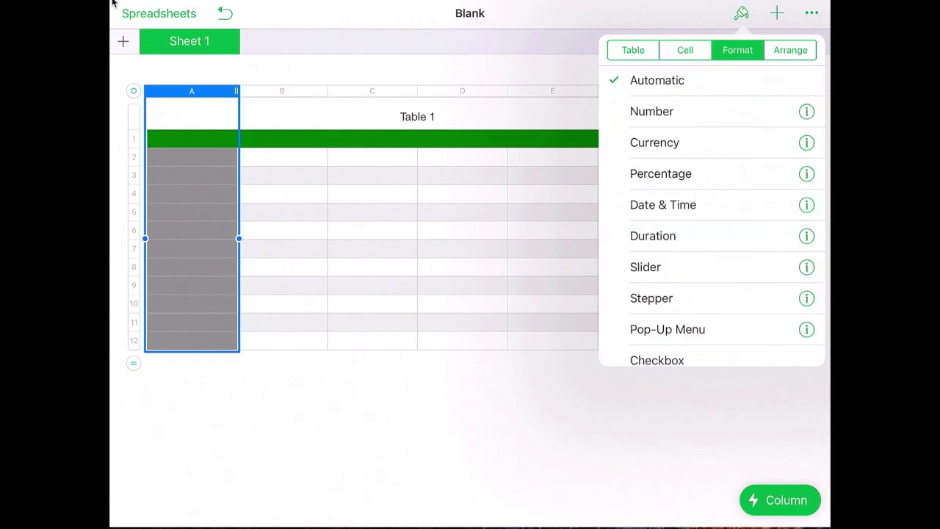
{"action": "scroll", "coordinate": [713, 221], "scroll_direction": "down", "scroll_amount": 2}
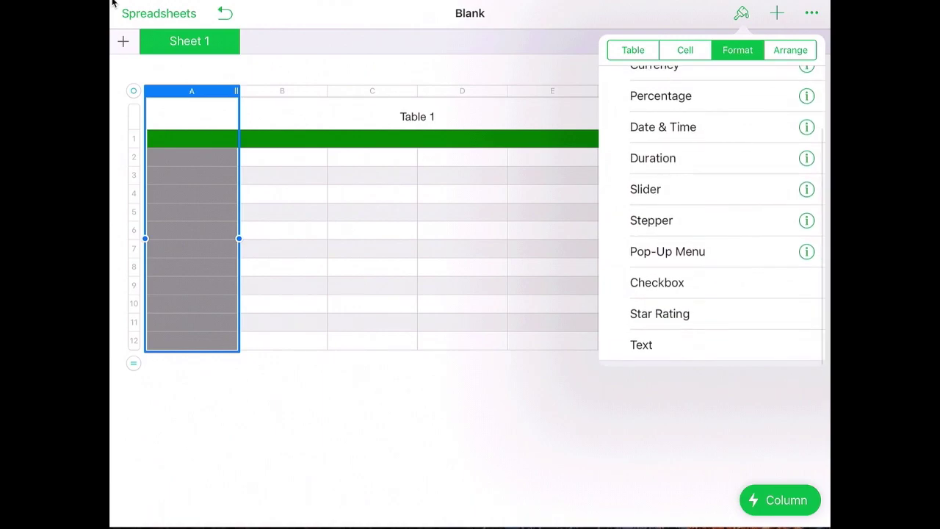
{"action": "left_click", "coordinate": [657, 282]}
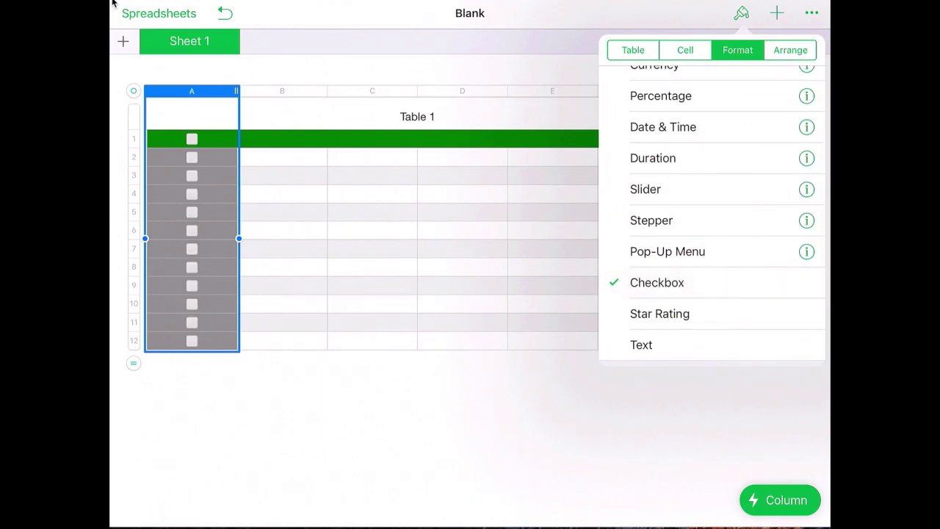
{"action": "left_click", "coordinate": [790, 50]}
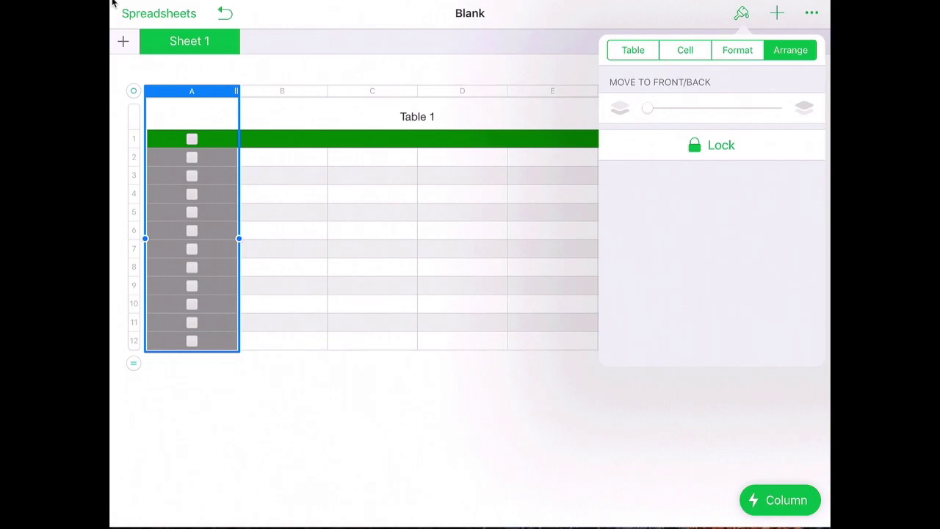
{"action": "key", "text": "Escape"}
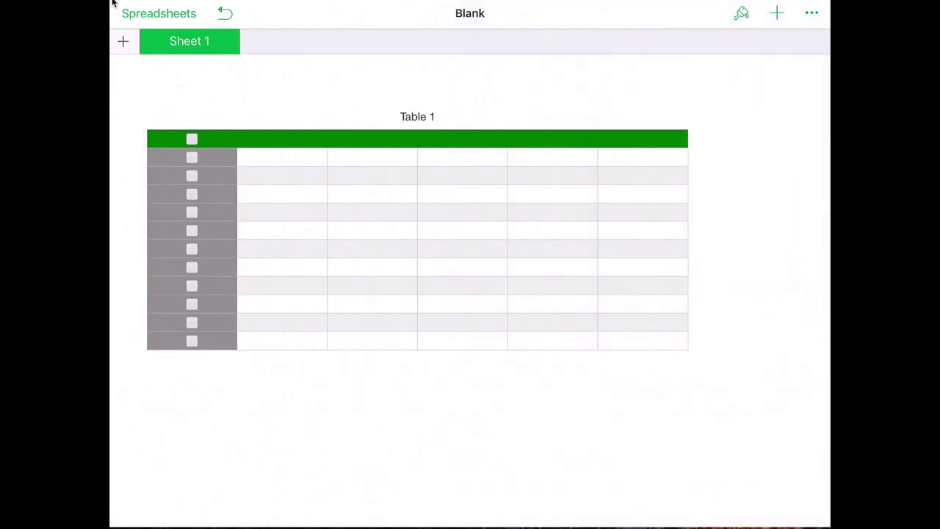
Insert Table 2 below Table 1 and drag its corner handle to enlarge it.
{"action": "left_click", "coordinate": [778, 14]}
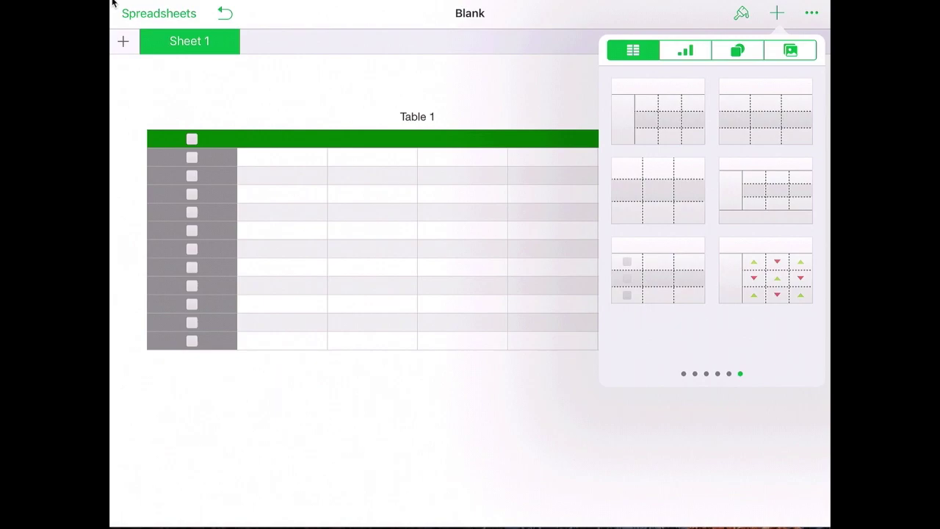
{"action": "left_click", "coordinate": [765, 191]}
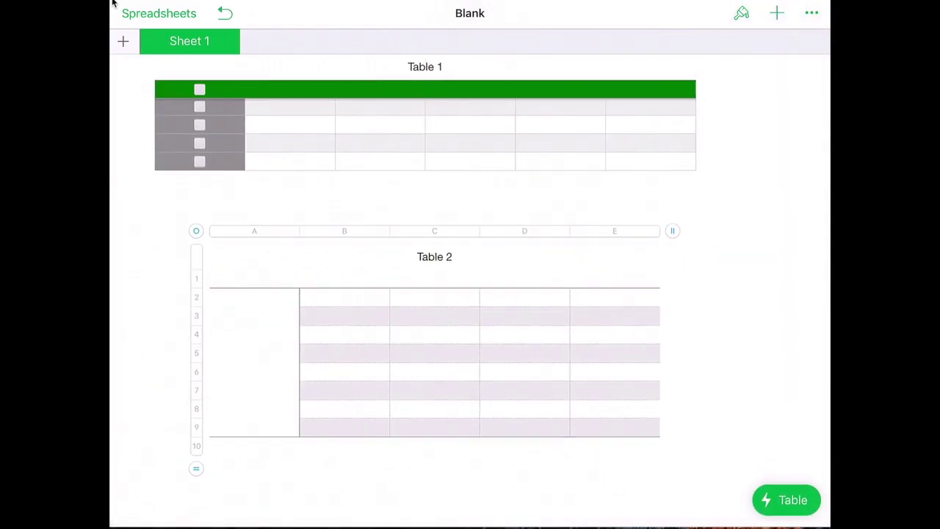
{"action": "left_click_drag", "start_coordinate": [630, 428], "coordinate": [682, 450]}
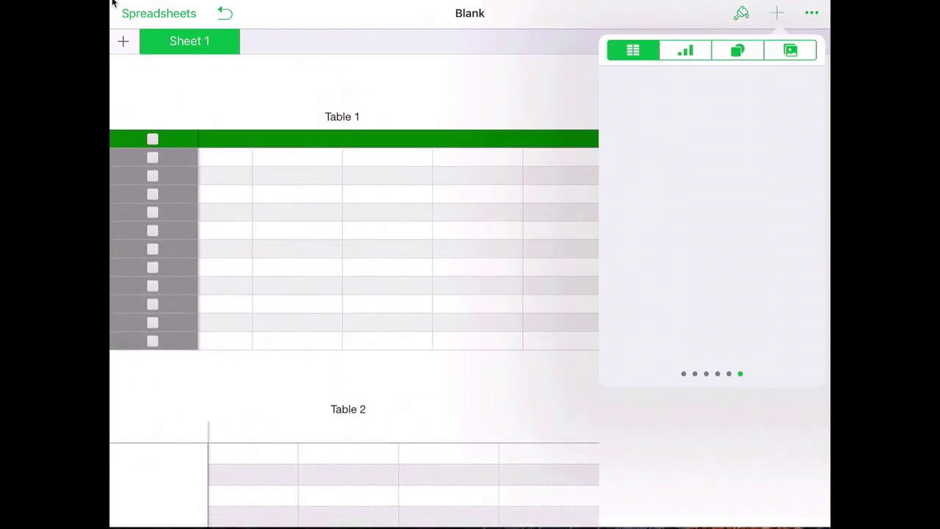
Insert a 3D column chart from the 3D chart category.
{"action": "left_click", "coordinate": [777, 12]}
{"action": "left_click", "coordinate": [685, 50]}
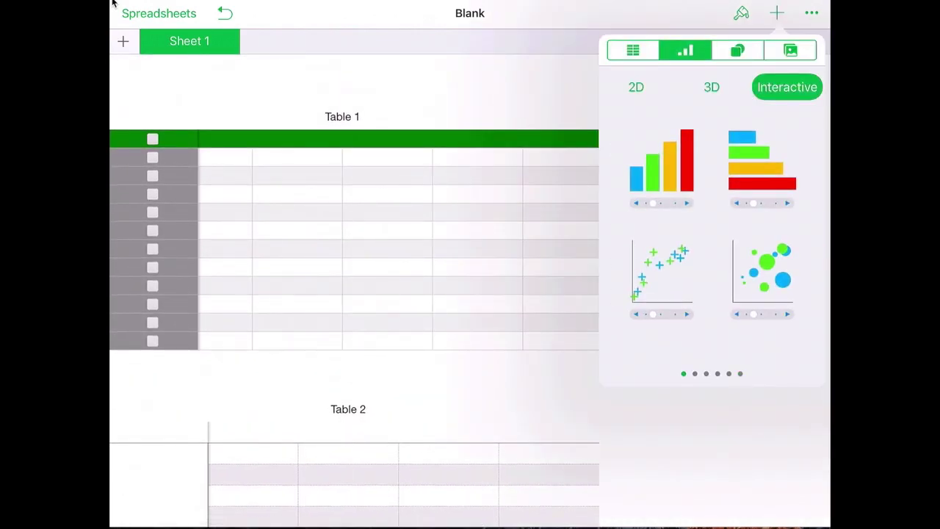
{"action": "left_click", "coordinate": [636, 86]}
{"action": "left_click", "coordinate": [711, 87]}
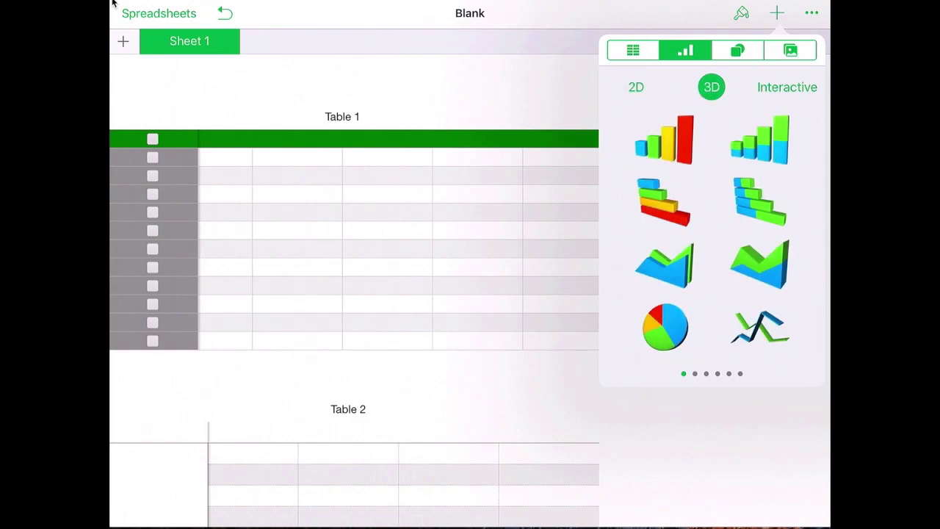
{"action": "left_click", "coordinate": [787, 87]}
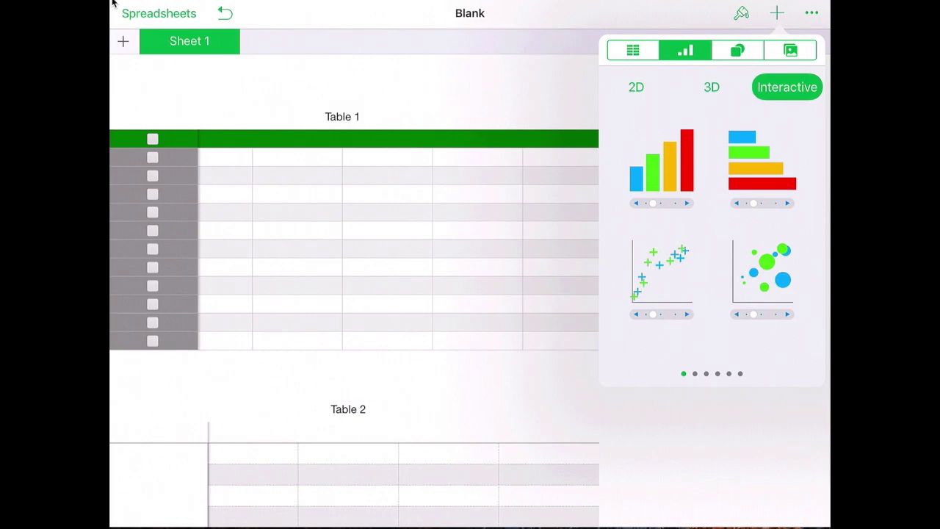
{"action": "left_click", "coordinate": [712, 87]}
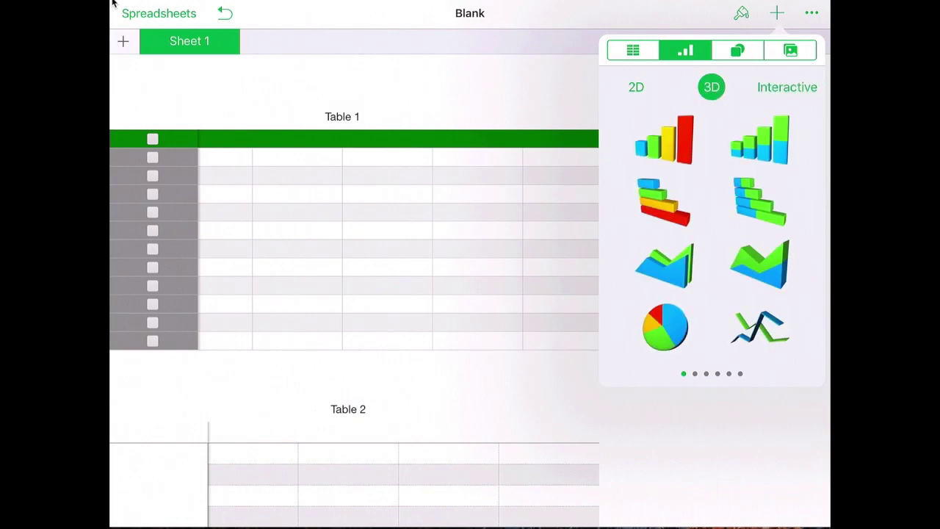
{"action": "left_click", "coordinate": [665, 141]}
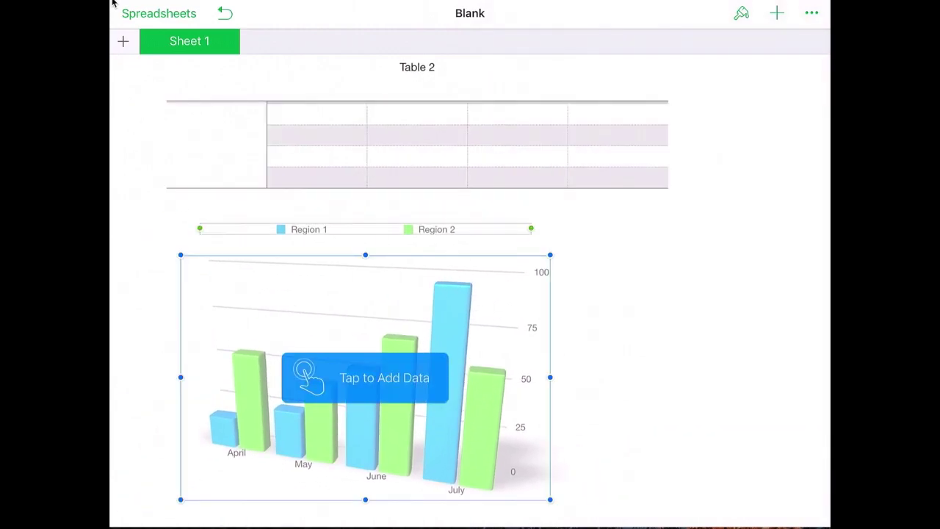
Start choosing the chart's data and scroll up toward Table 1.
{"action": "left_click", "coordinate": [365, 377]}
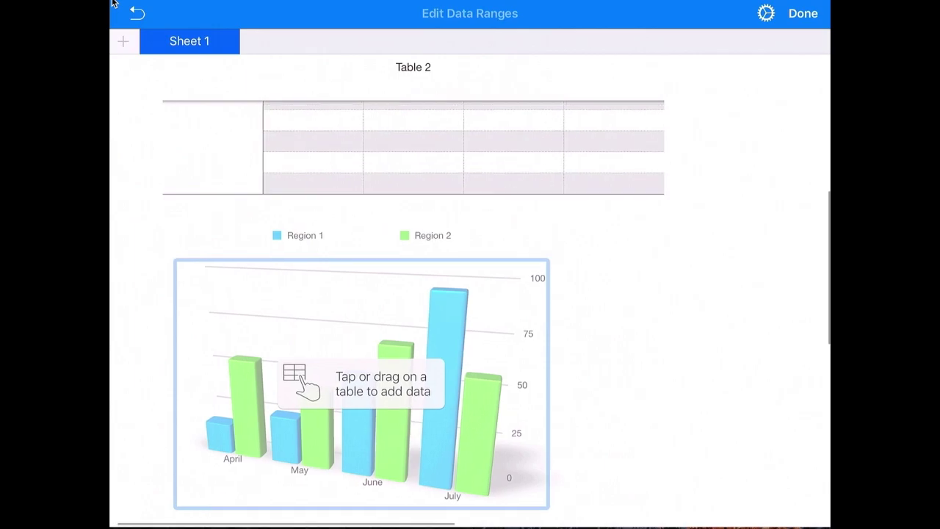
{"action": "scroll", "coordinate": [367, 293], "scroll_direction": "up", "scroll_amount": 5}
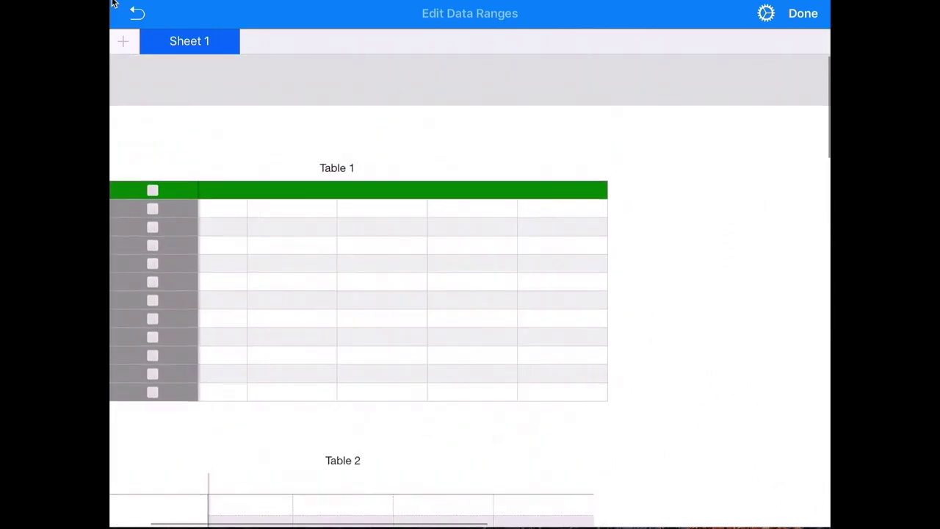